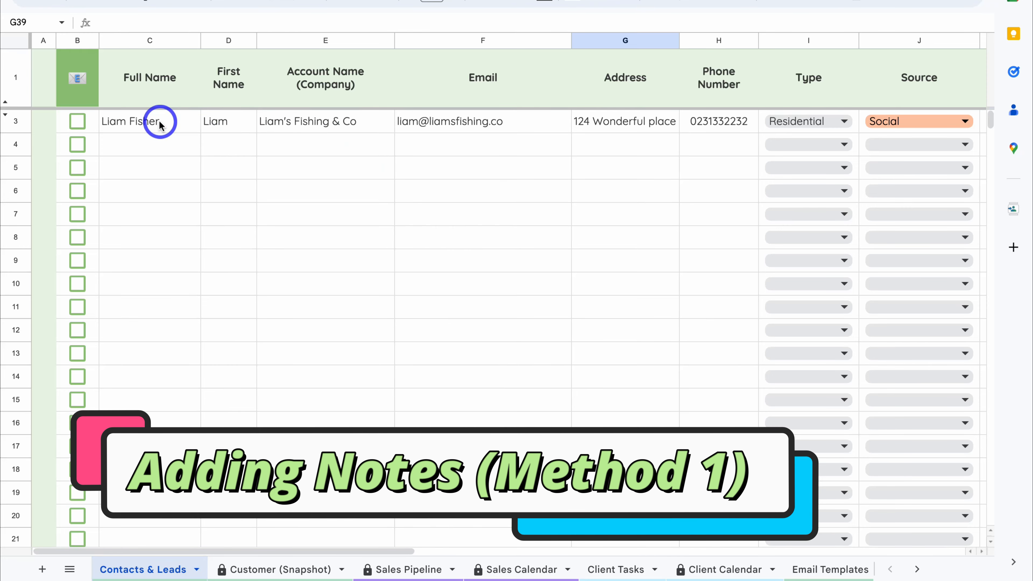
Step: Add a note to C3 describing the contact as founder wanting a full ecommerce website redesign, and enlarge the note box
click(180, 124)
right_click(181, 124)
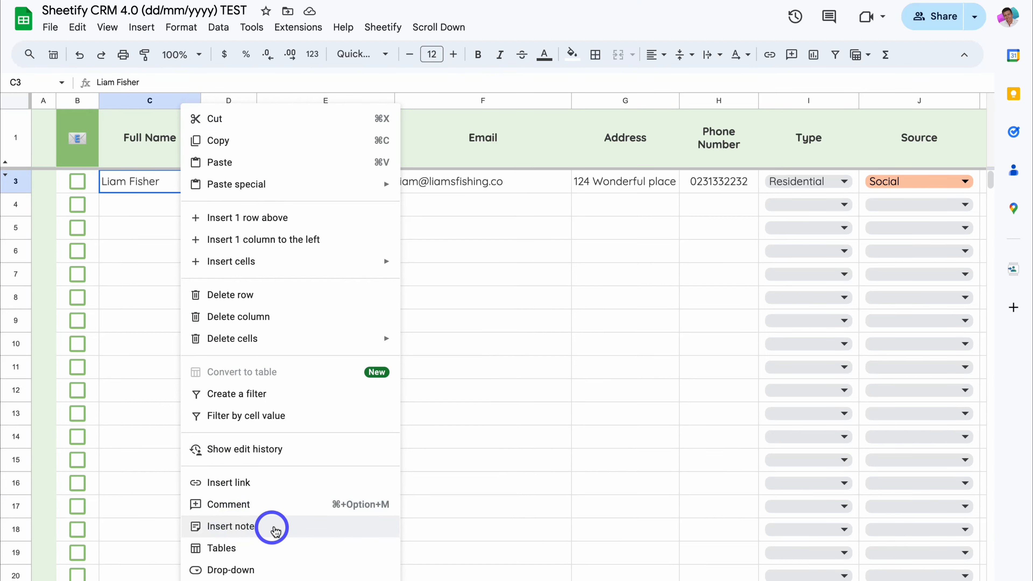
click(276, 527)
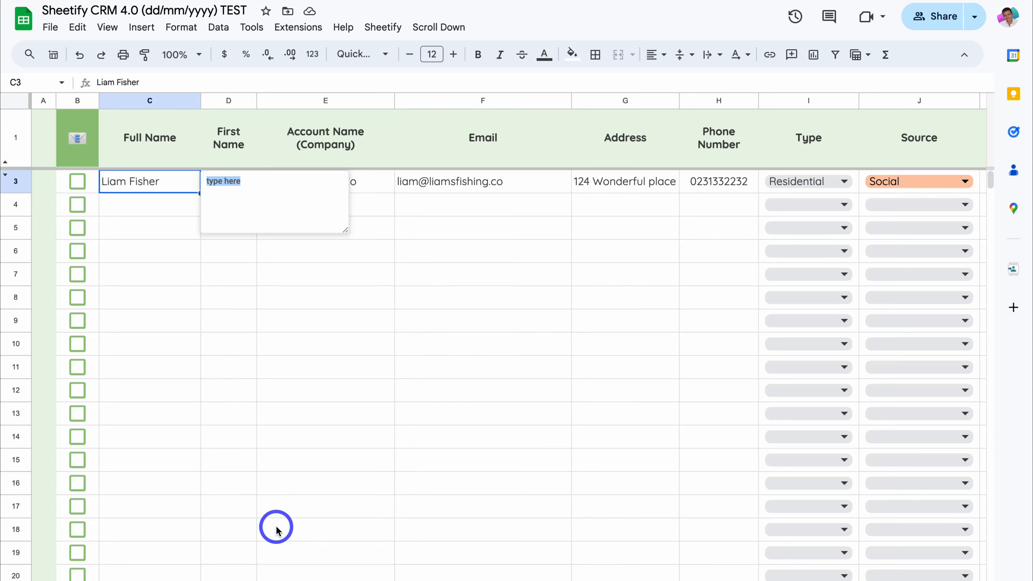
text(Liam is the founder and is interested in a full ecommerce website redesign. He's also very nice to deal with!)
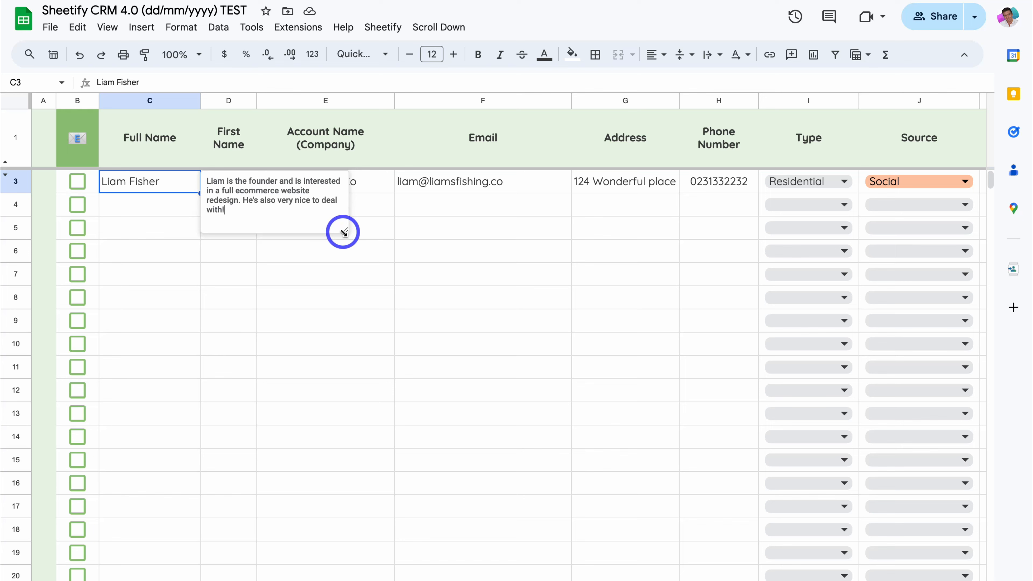
drag(343, 232, 480, 337)
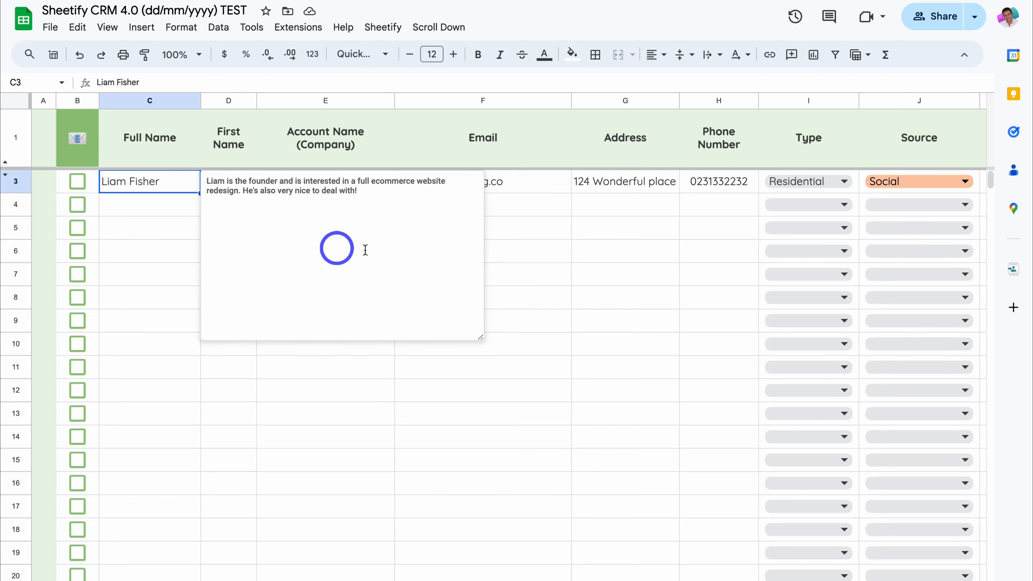
click(497, 252)
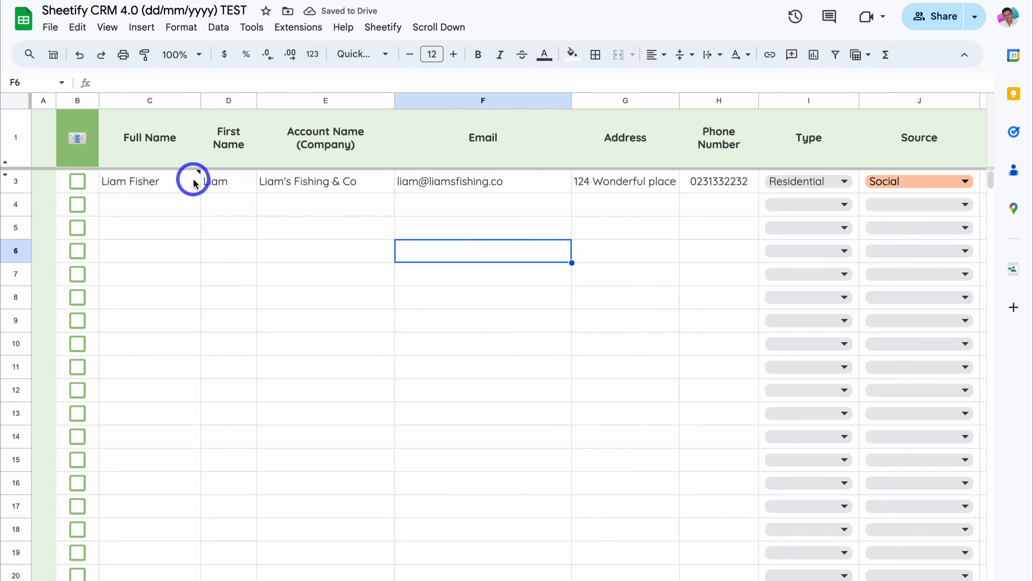
Step: Reopen the C3 note to review and edit its text, then close it
mouse_move(192, 178)
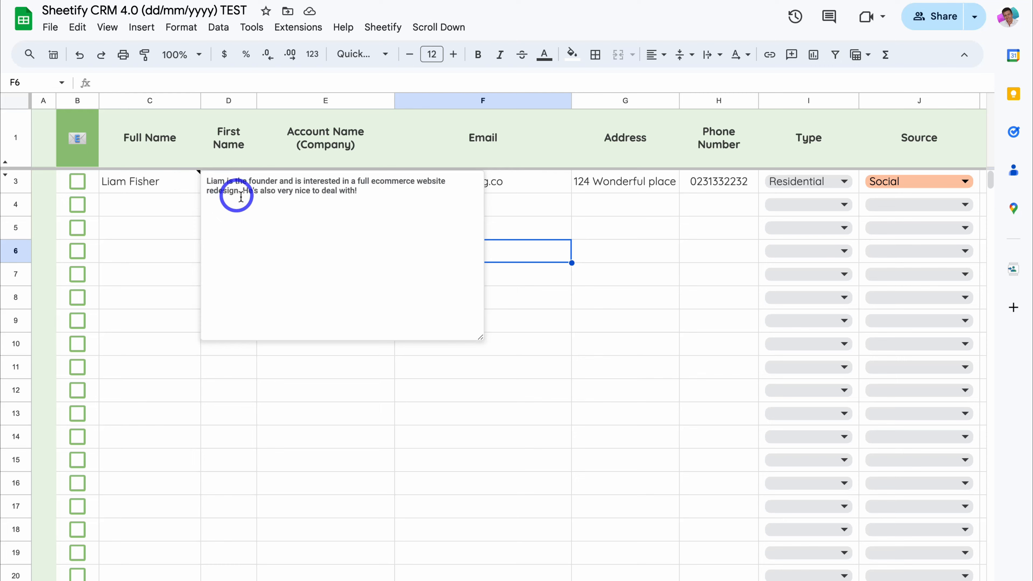
click(166, 203)
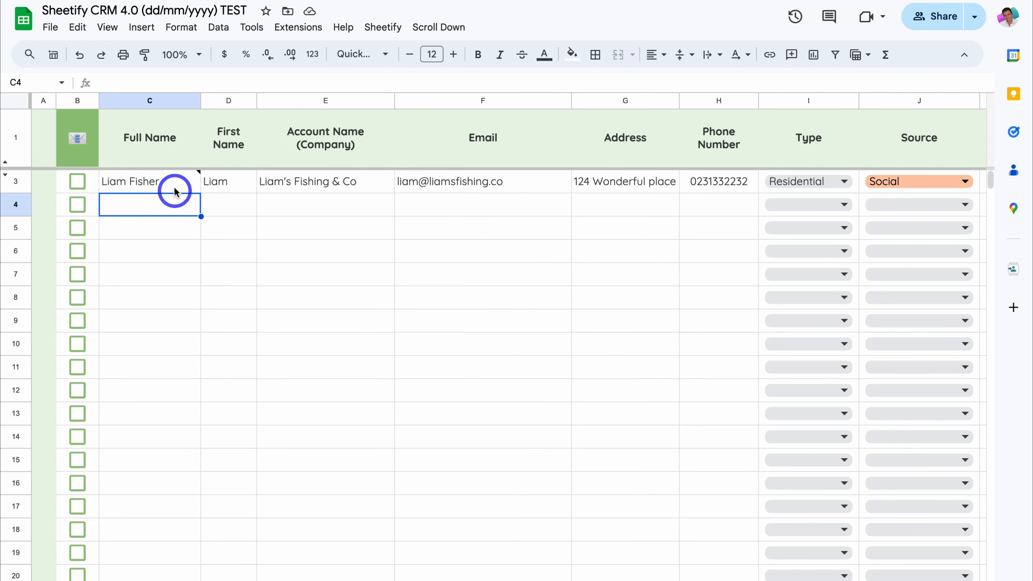
mouse_move(175, 184)
click(254, 200)
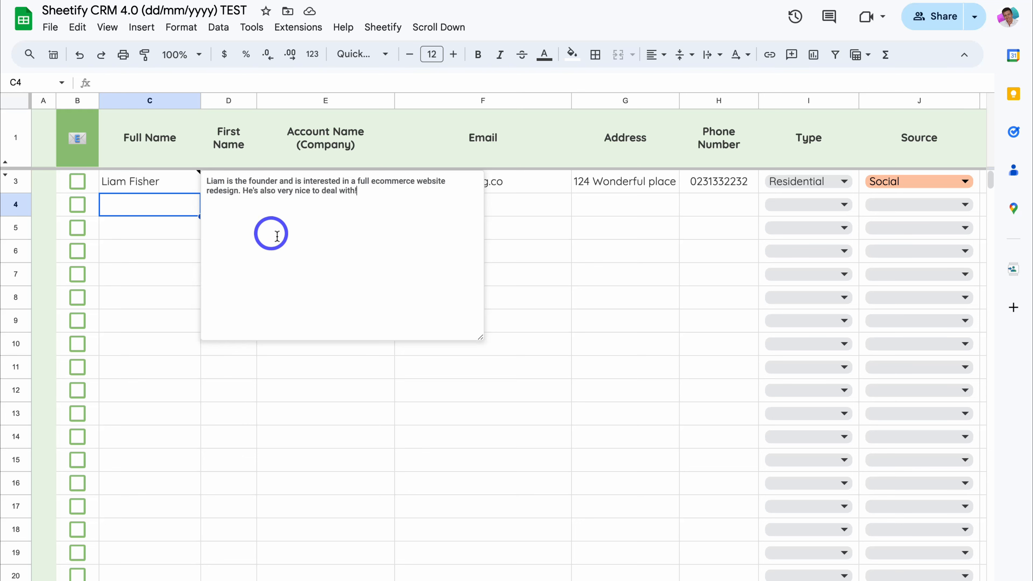
click(168, 250)
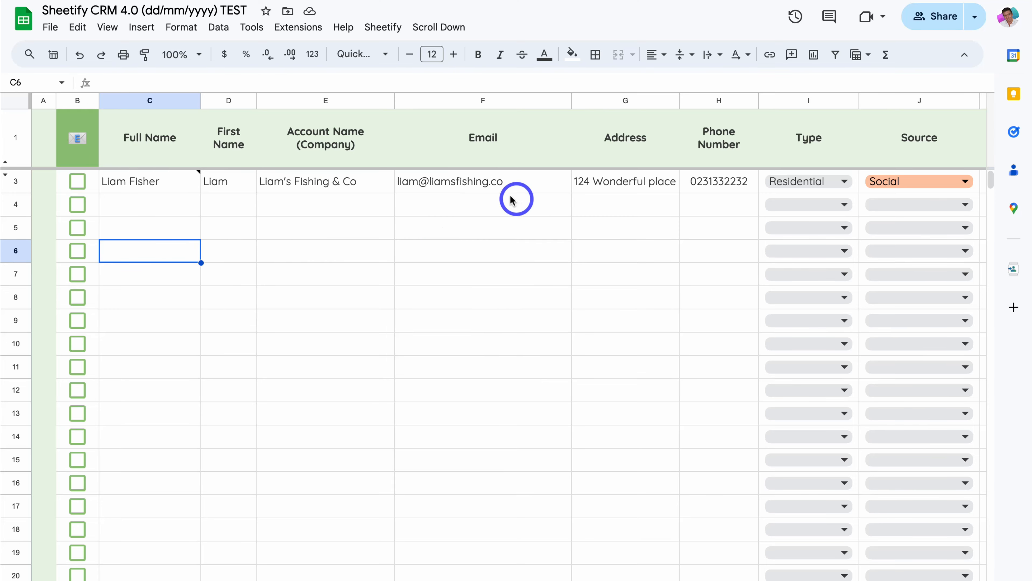
right_click(507, 184)
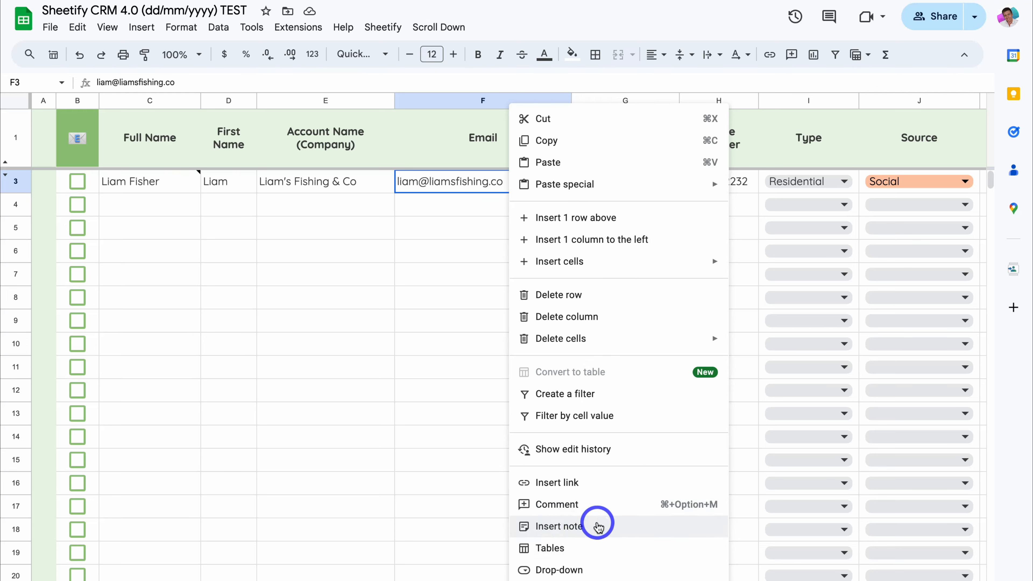
click(597, 527)
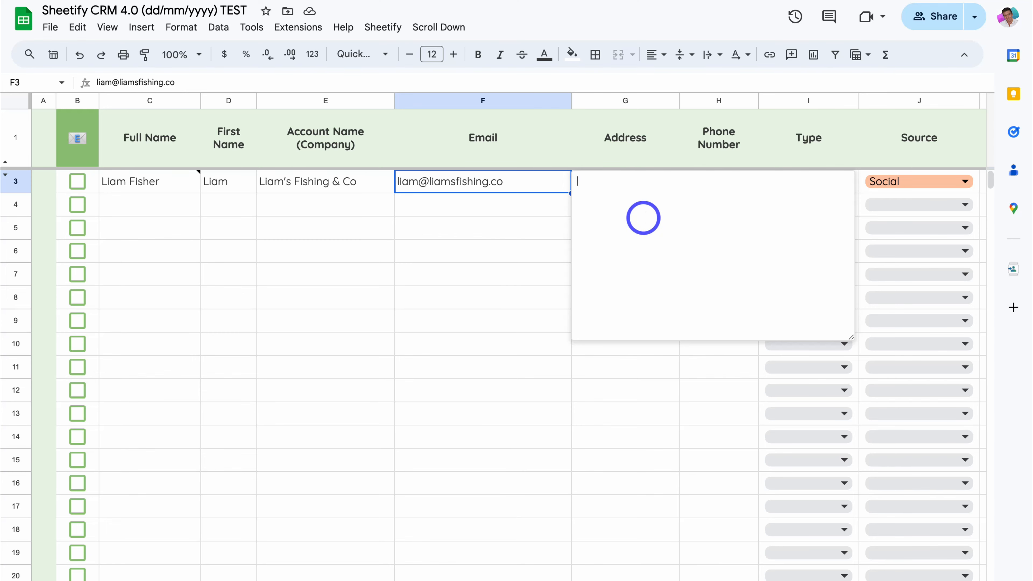
click(519, 250)
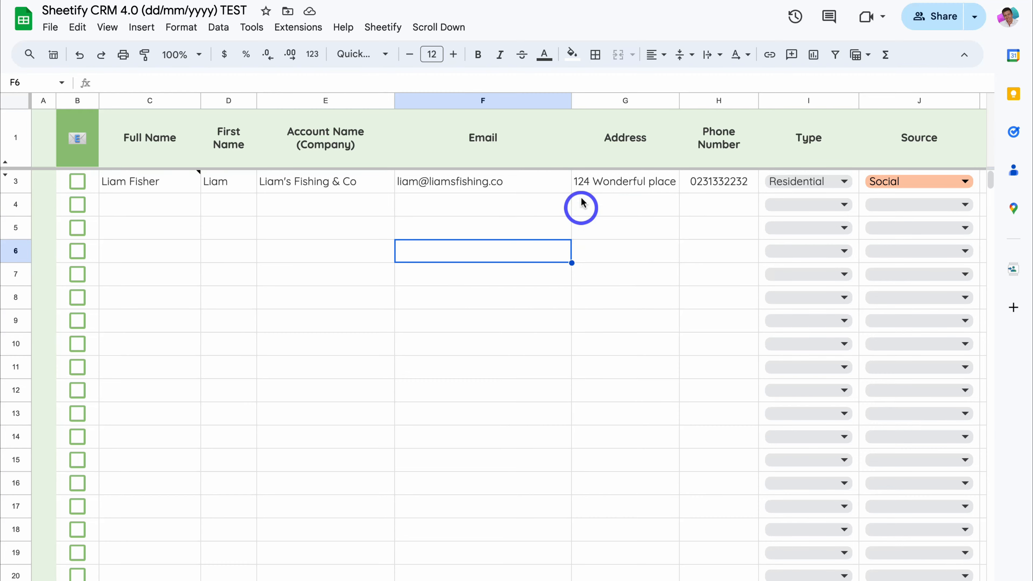
mouse_move(552, 183)
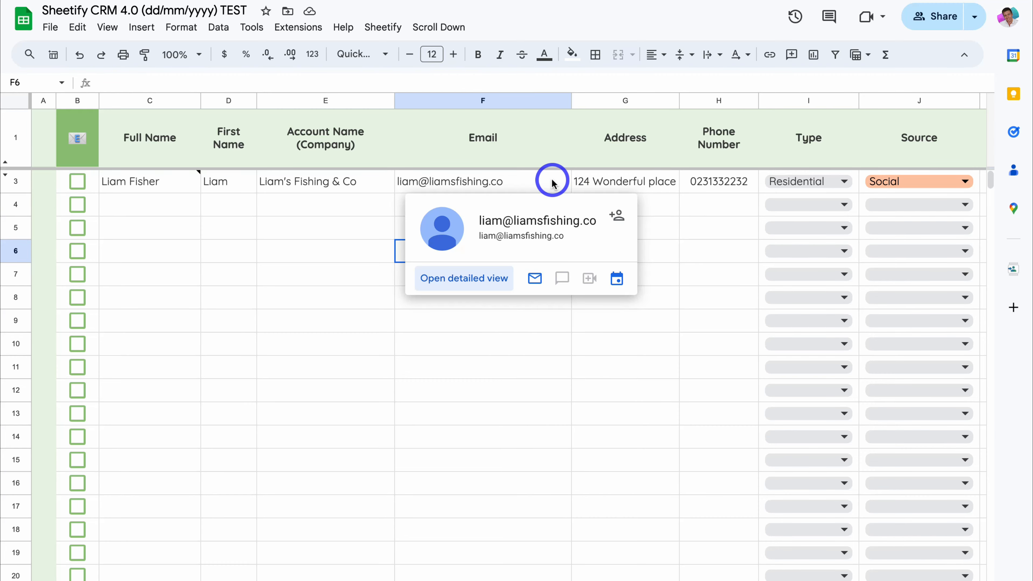
mouse_move(188, 182)
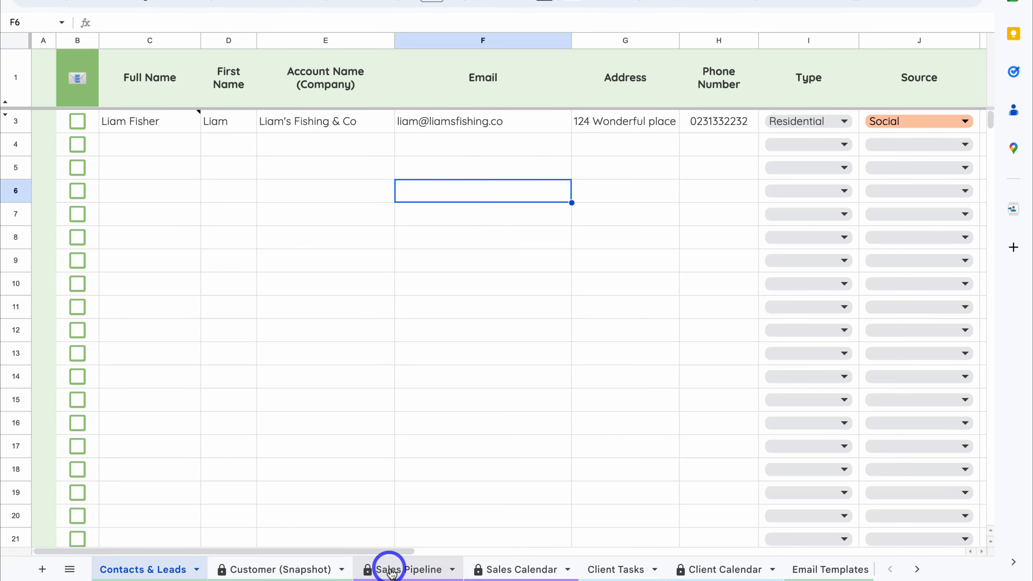
click(610, 573)
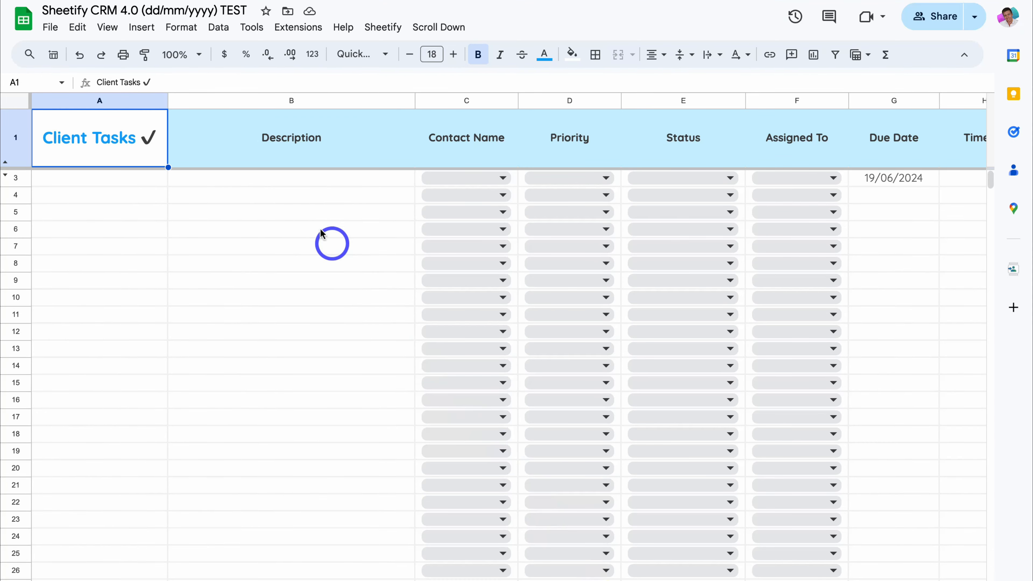
right_click(279, 124)
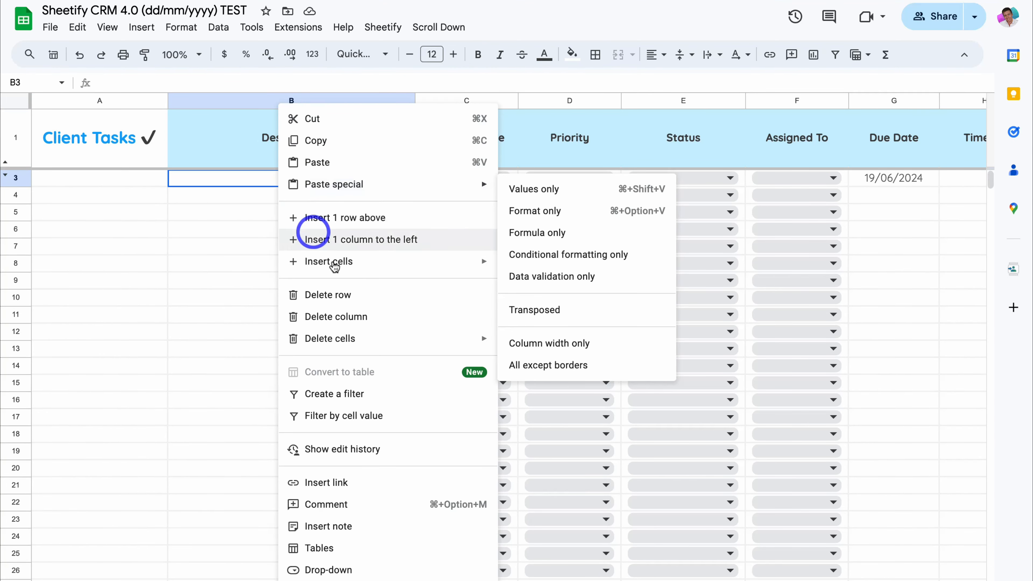
click(353, 527)
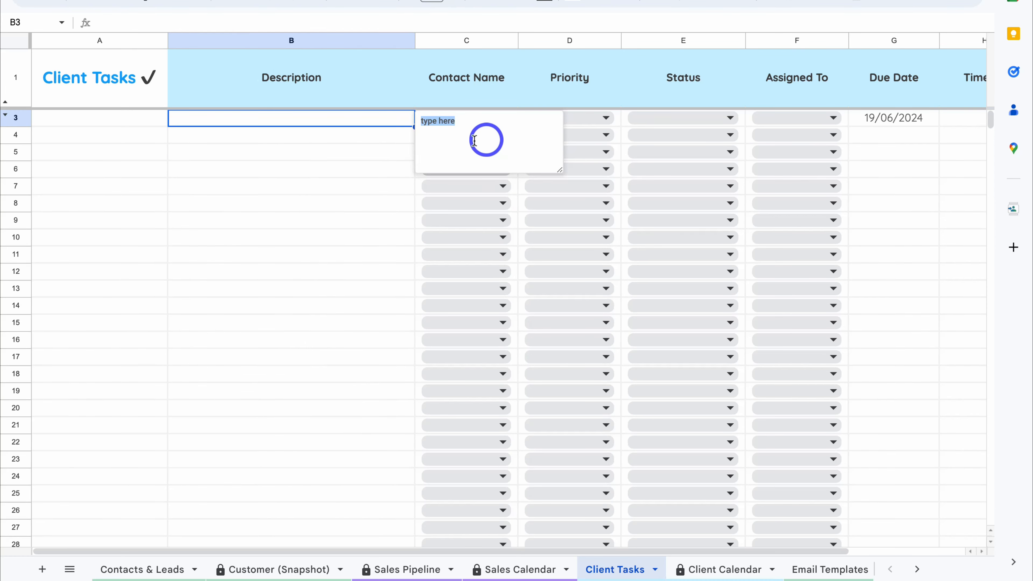
click(383, 212)
click(140, 569)
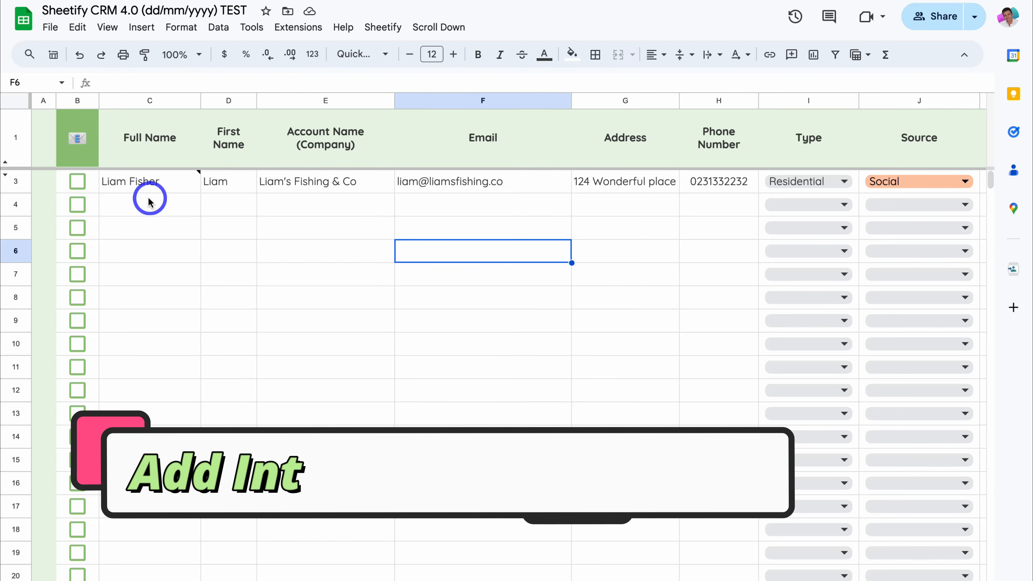
Step: Log an interaction for the contact through Sheetify > Add Interaction with the pasted pricing-list note
click(164, 186)
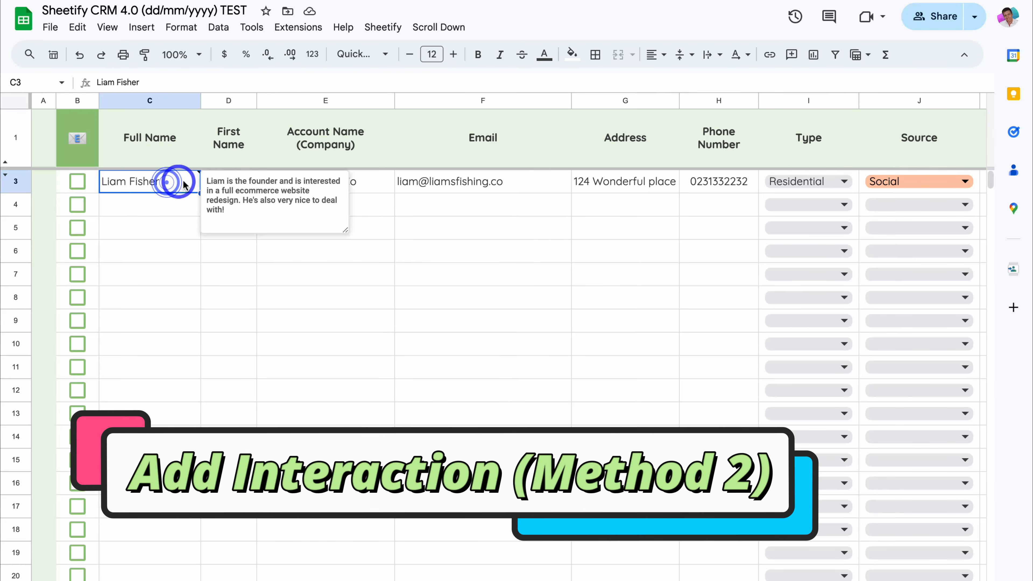
click(447, 182)
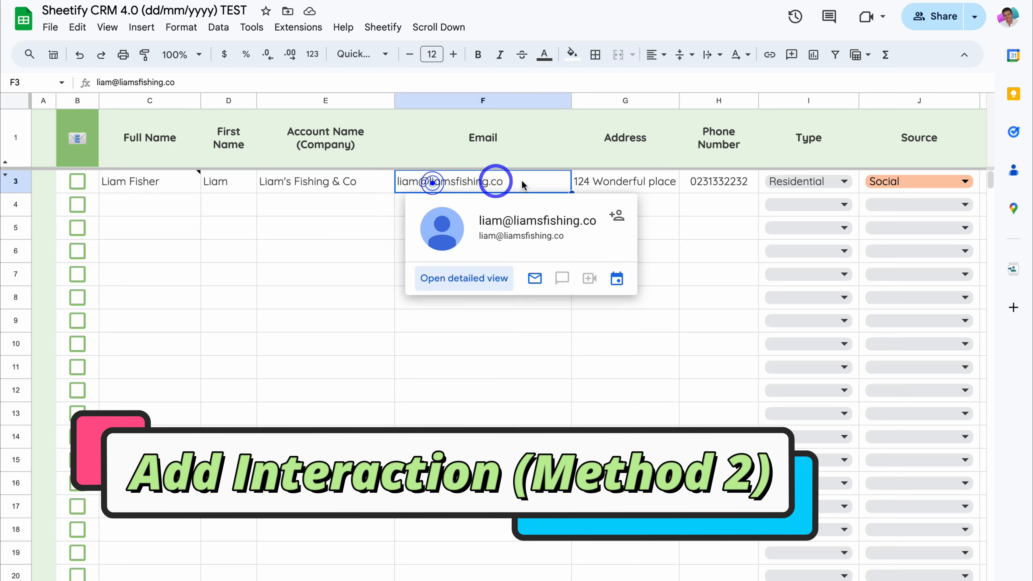
click(594, 182)
click(381, 28)
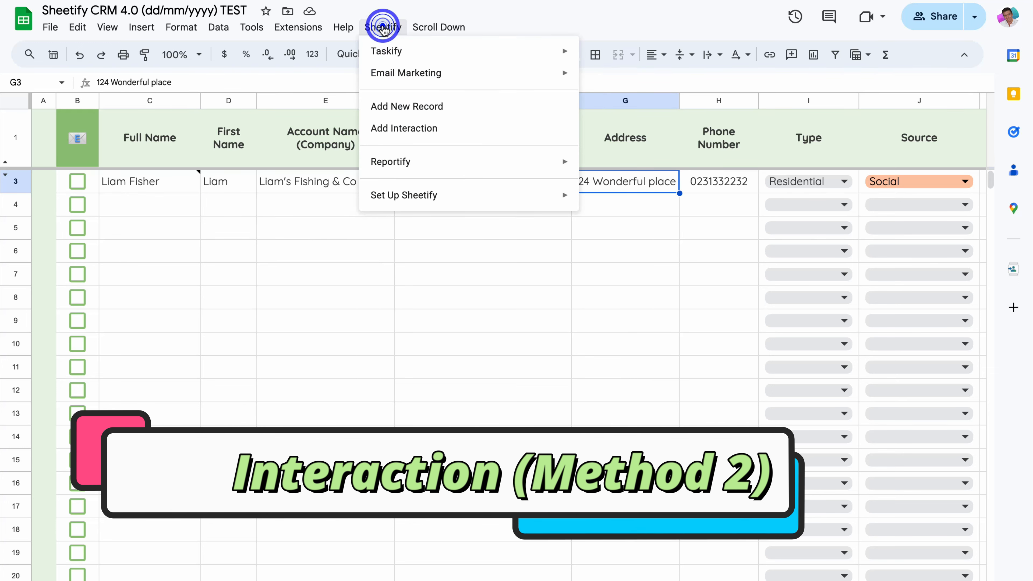
click(468, 129)
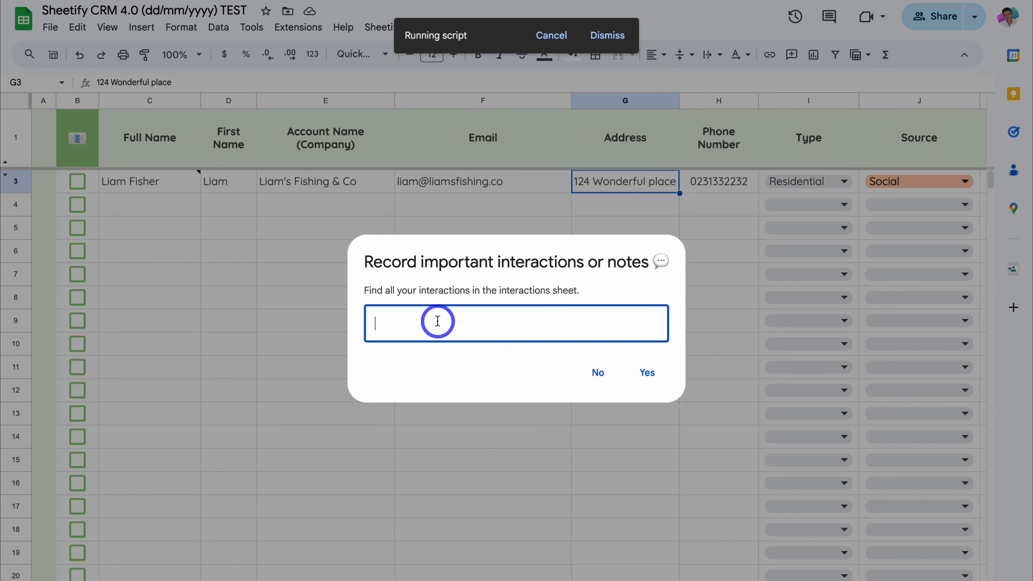
text(Liam wants to view our pricing list and met on the %%)
click(647, 373)
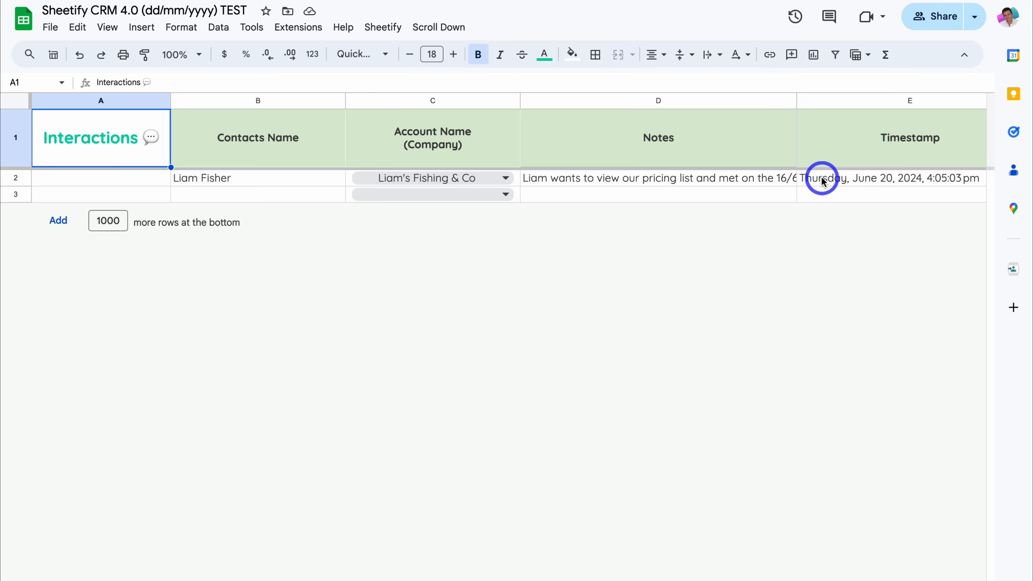
Step: Choose the contact's company in row 3's Account Name dropdown so the contact name fills in
click(911, 195)
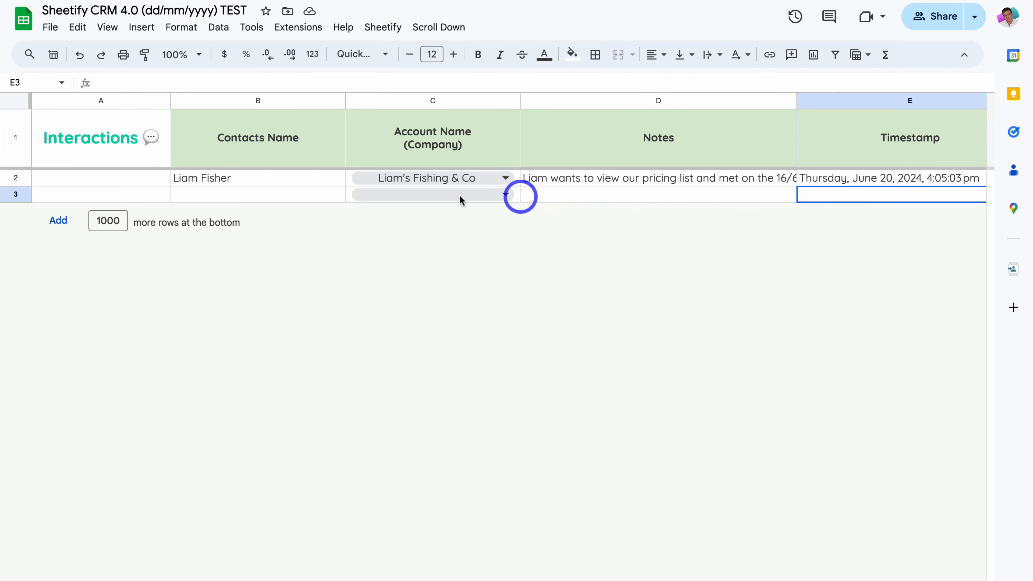
click(313, 195)
click(411, 195)
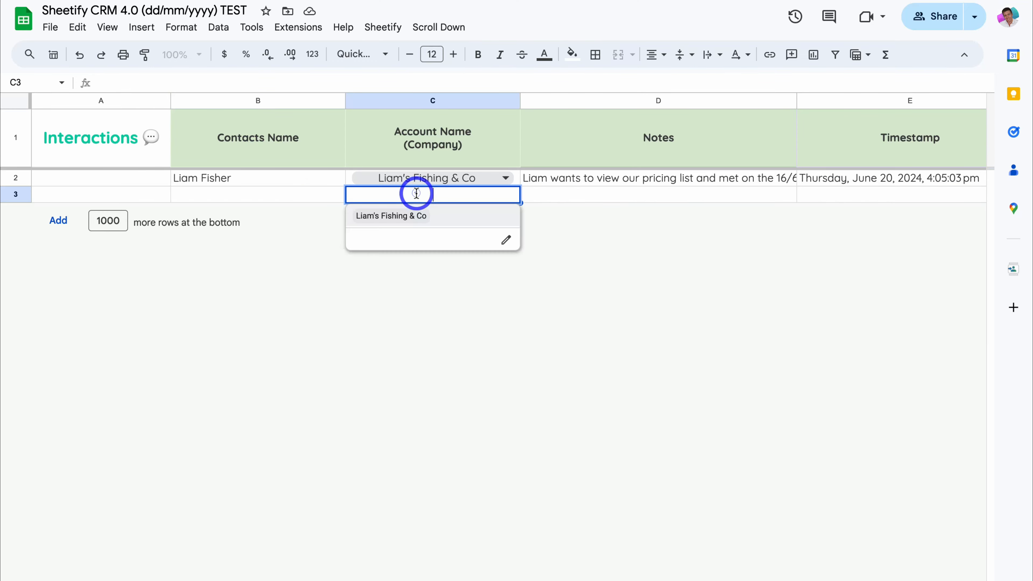
click(412, 222)
click(552, 194)
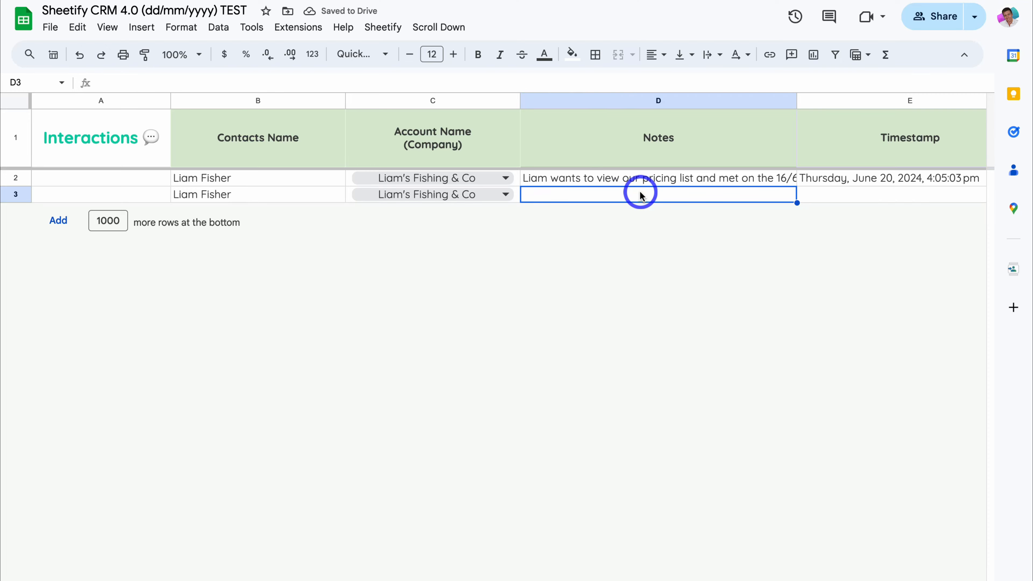
click(841, 196)
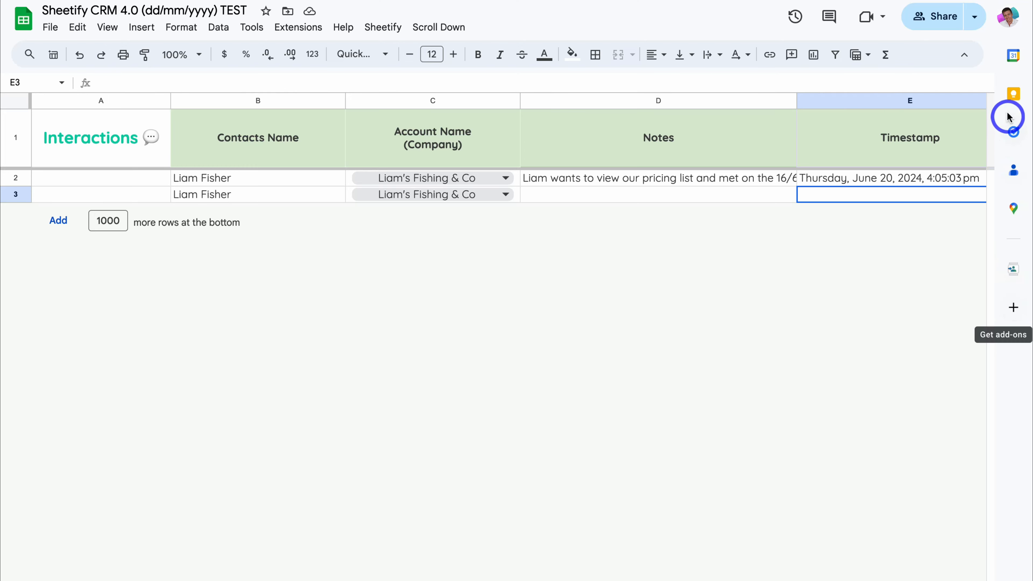
Step: Launch Google Keep from the Sheets side panel into its own full tab
click(1013, 93)
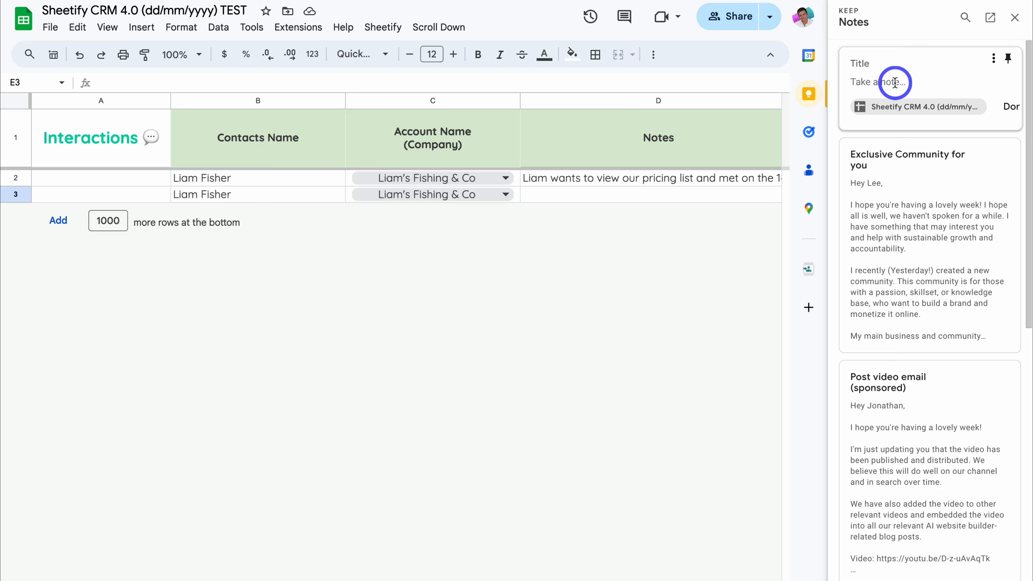
click(990, 20)
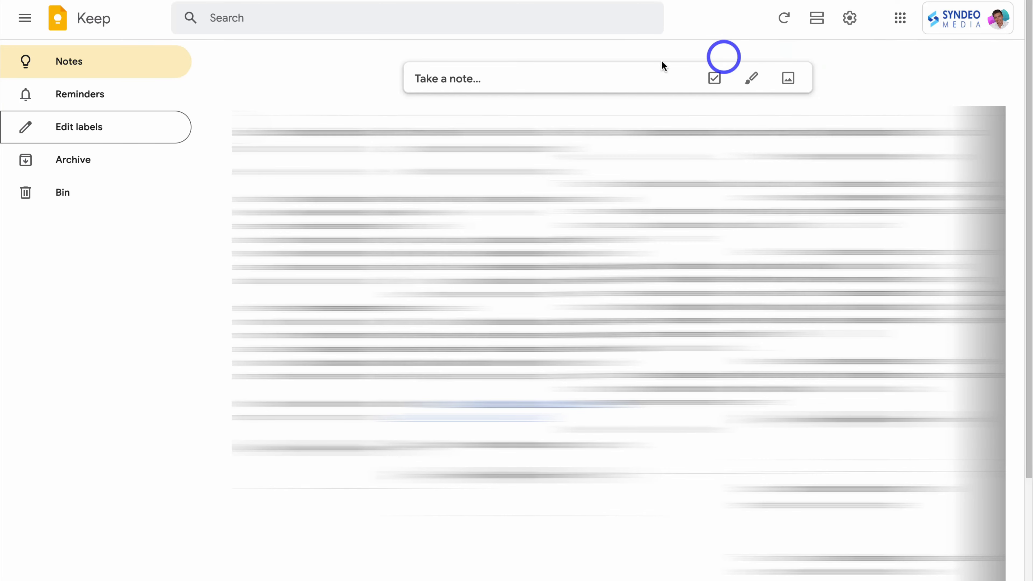
Step: Create a 'Customers' label in Google Keep and filter the notes to it
click(131, 136)
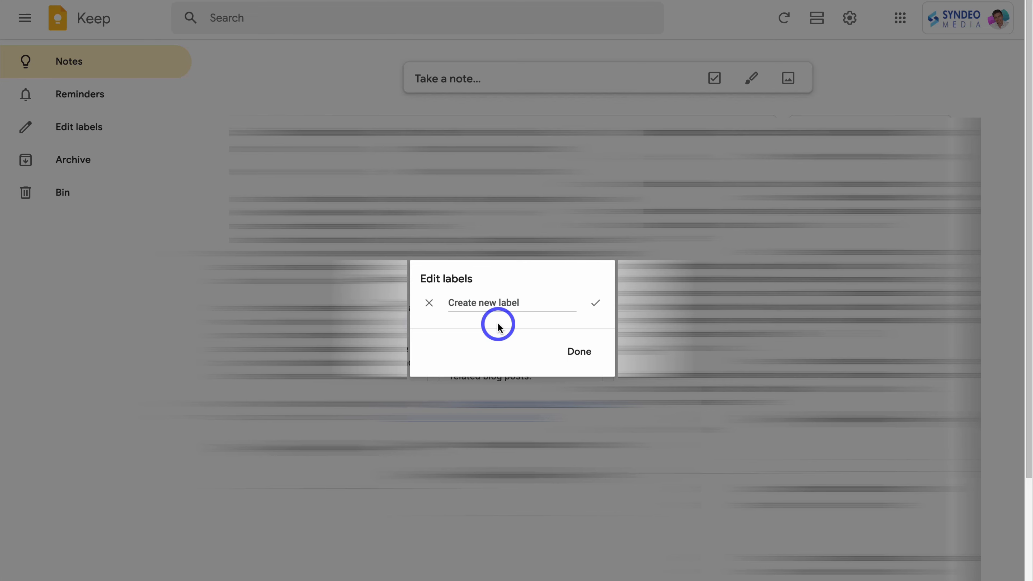
text(Customers)
click(581, 351)
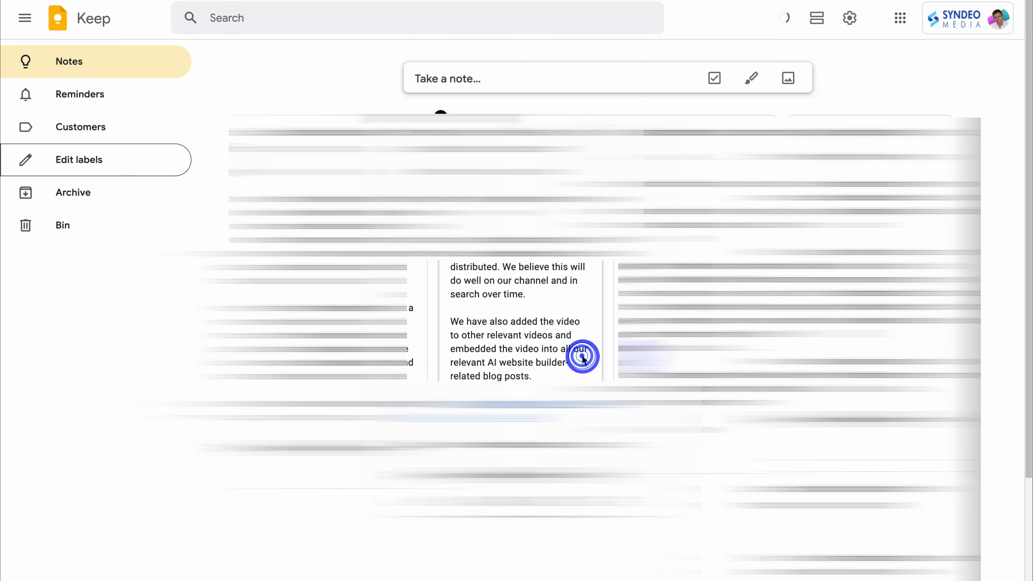
click(130, 129)
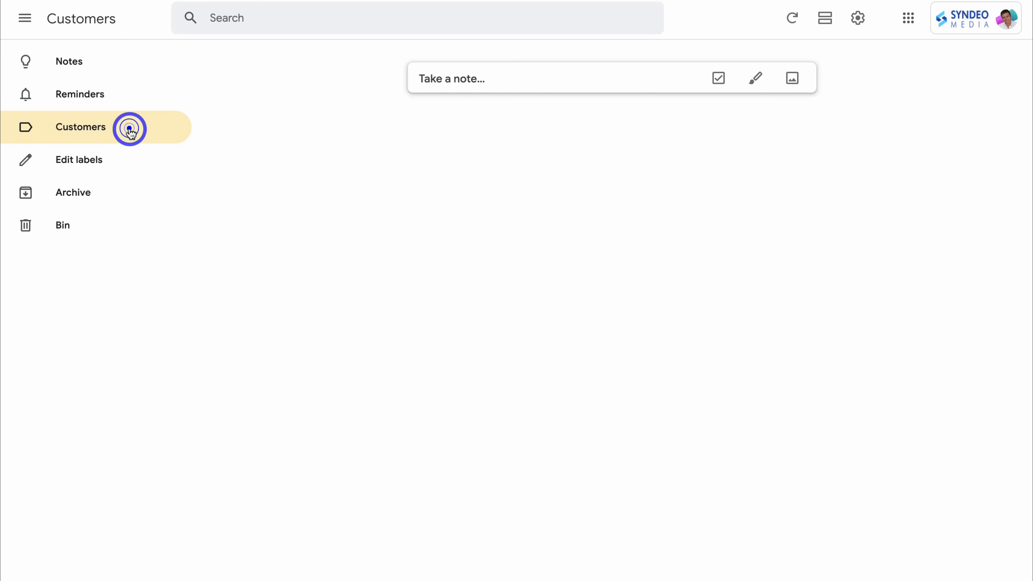
Step: Add a Customers note titled with the contact's name saying they want to discuss pricing tomorrow
click(438, 79)
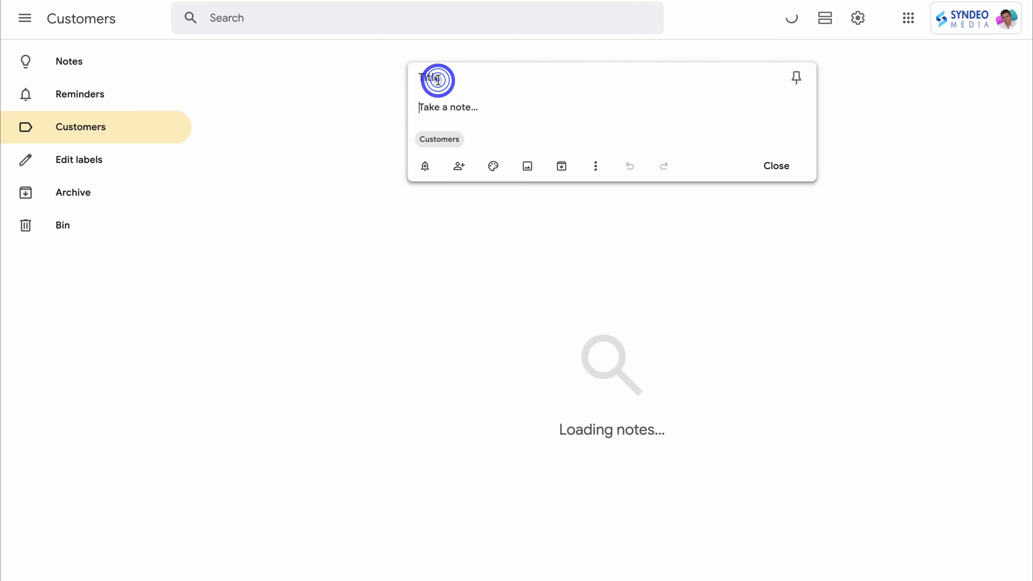
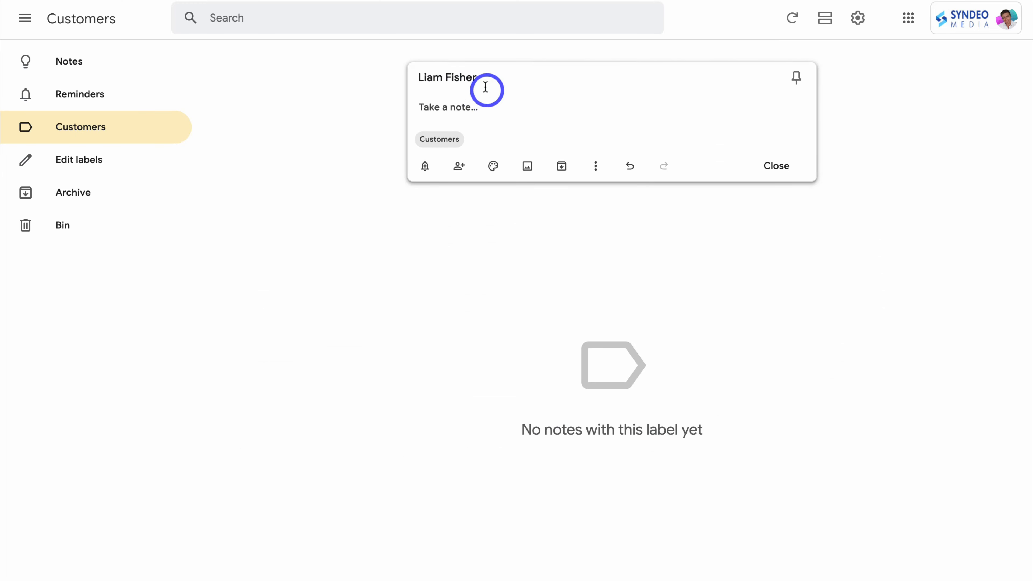
click(442, 105)
text(Liam wants to discuss our pricing tomorrow.)
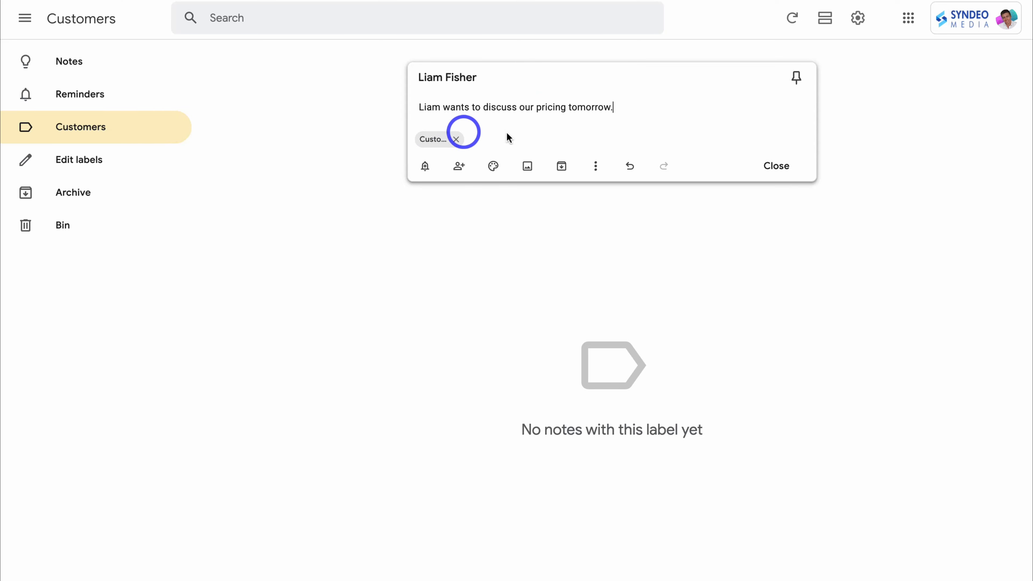
click(426, 167)
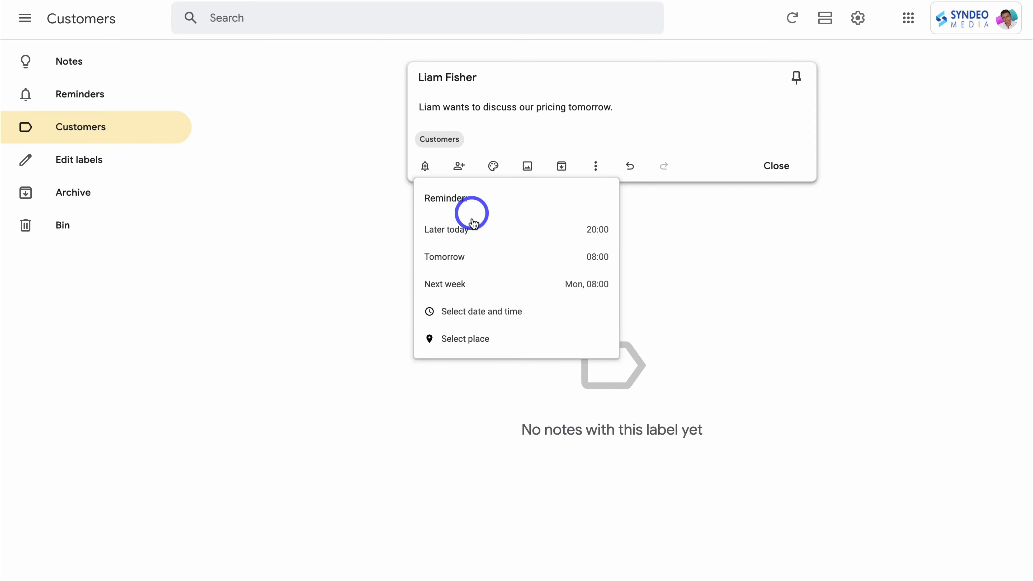